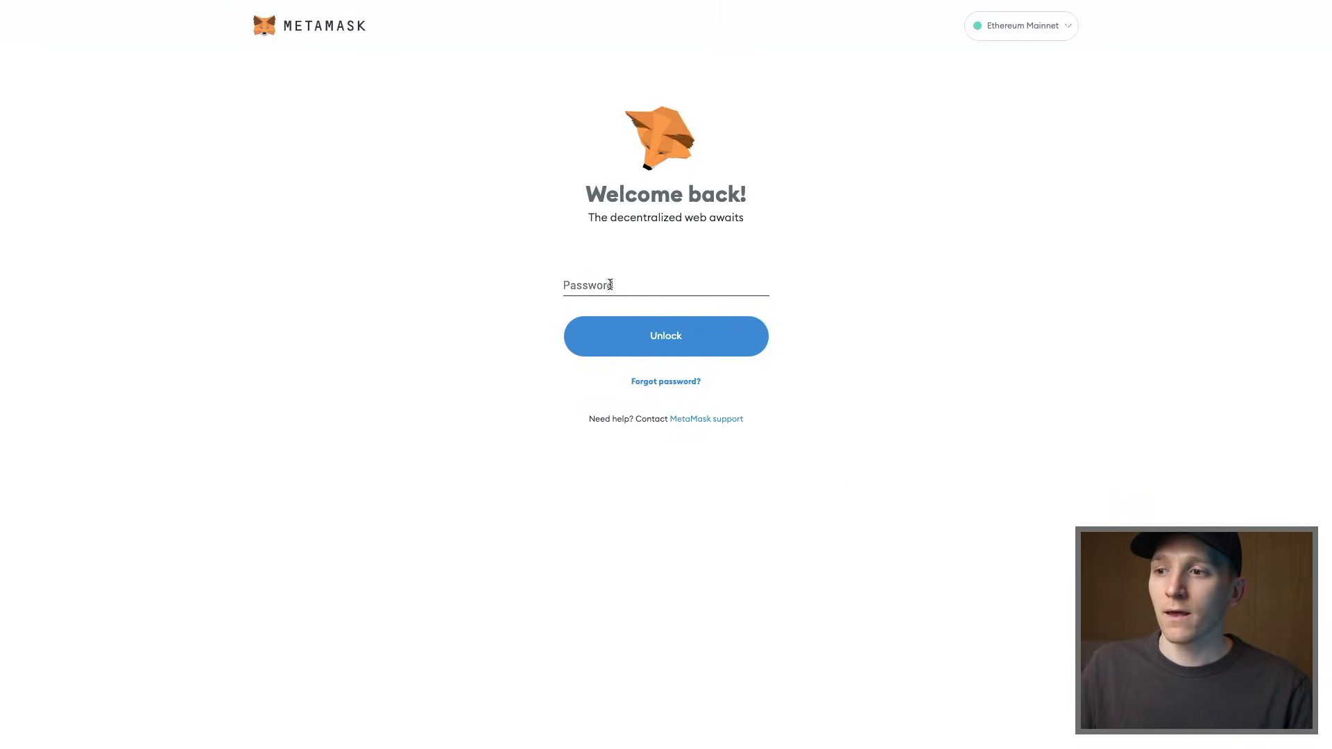
# From the locked unlock page, choose 'Forgot password?' to reach the Reset wallet page
pyautogui.click(606, 283)
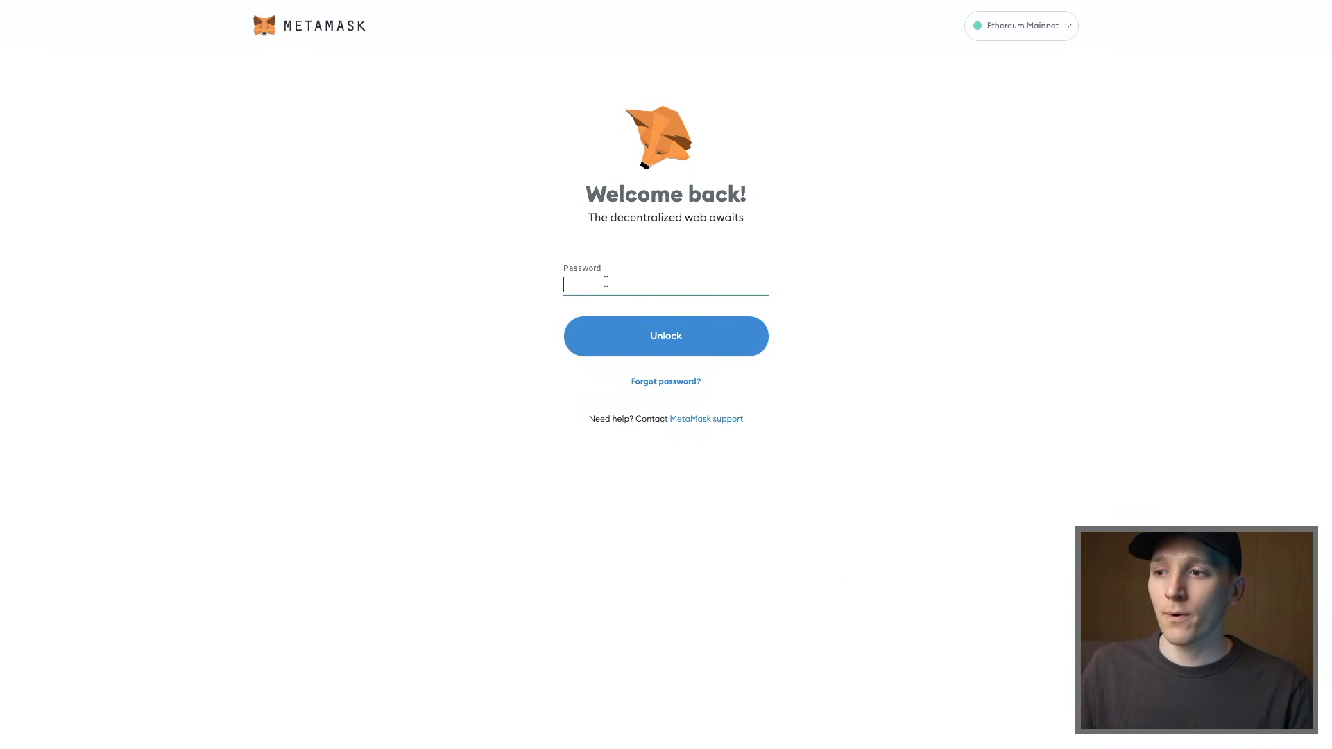
pyautogui.click(674, 384)
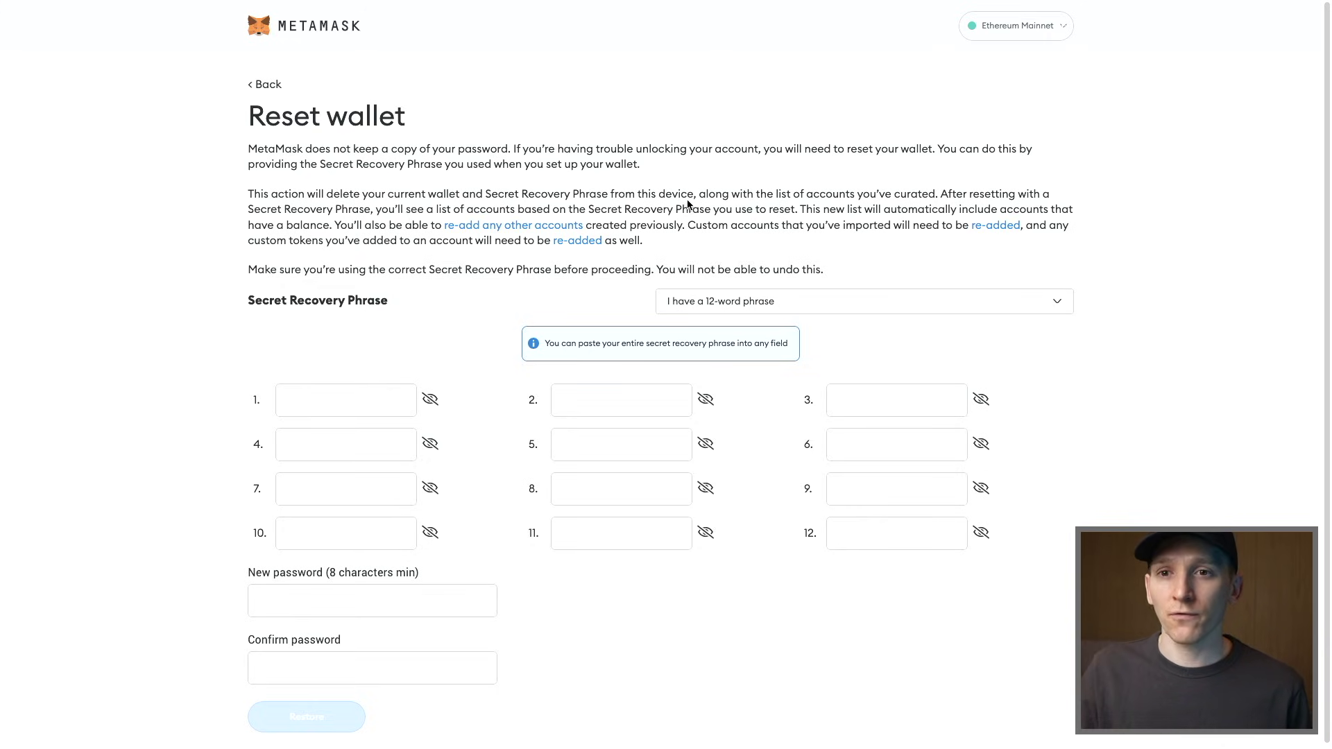
# On the Reset wallet page, select the New password and Confirm password fields
pyautogui.scroll(-1, 360, 406)
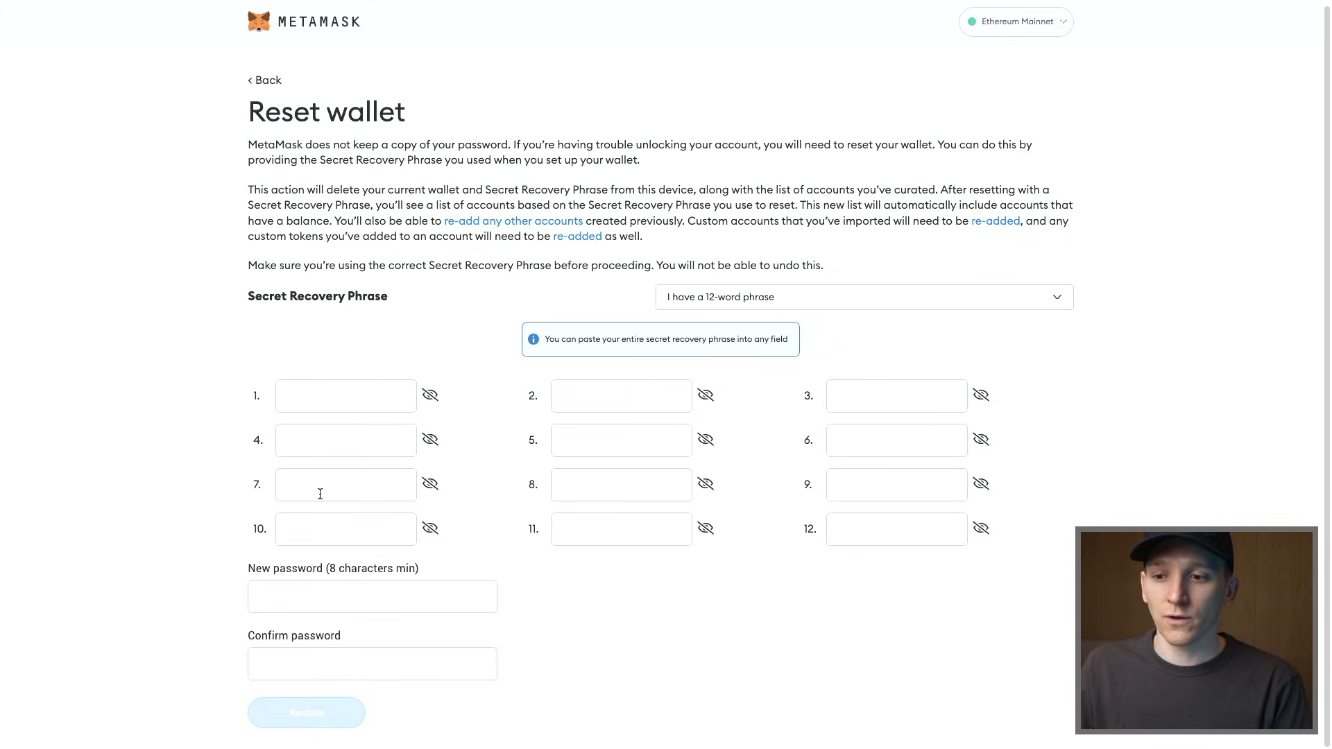
pyautogui.click(304, 662)
pyautogui.click(303, 597)
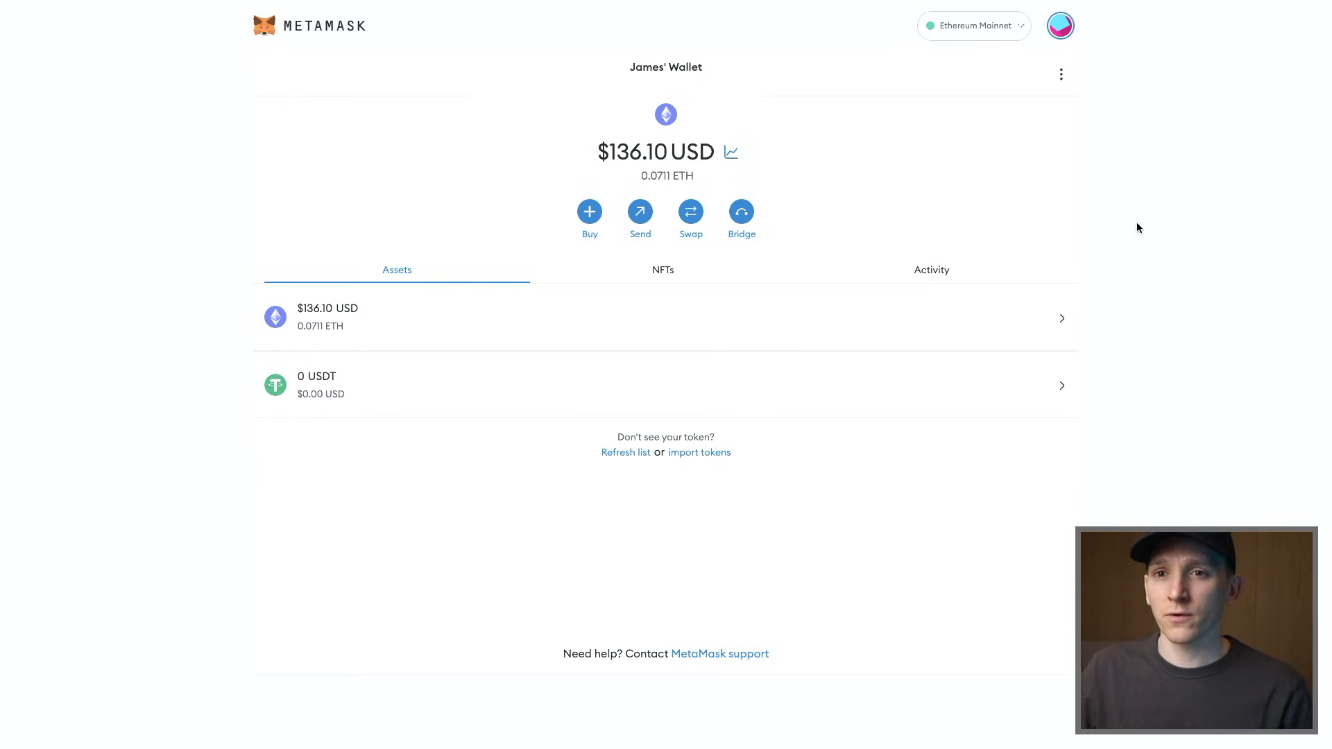
# Open the account avatar menu to lock the wallet
pyautogui.click(1062, 26)
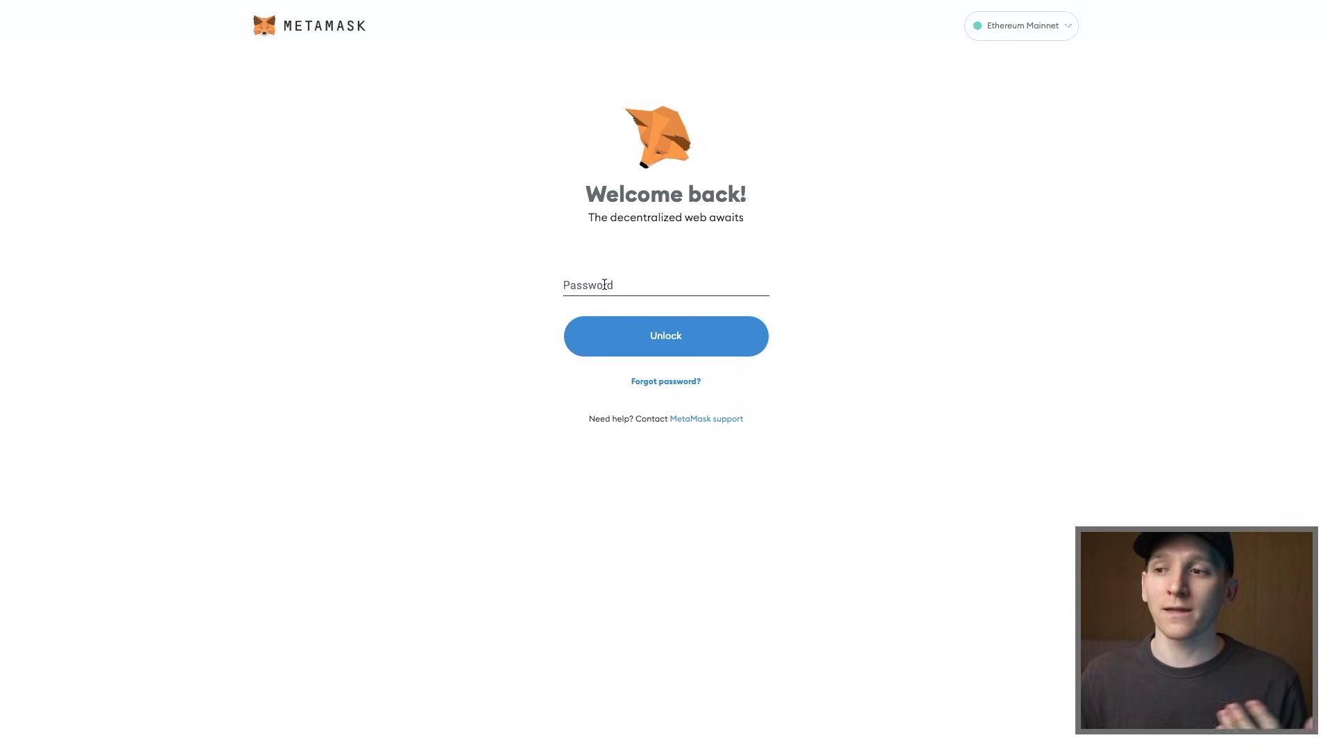
# Enter the wallet password and unlock MetaMask
pyautogui.click(605, 285)
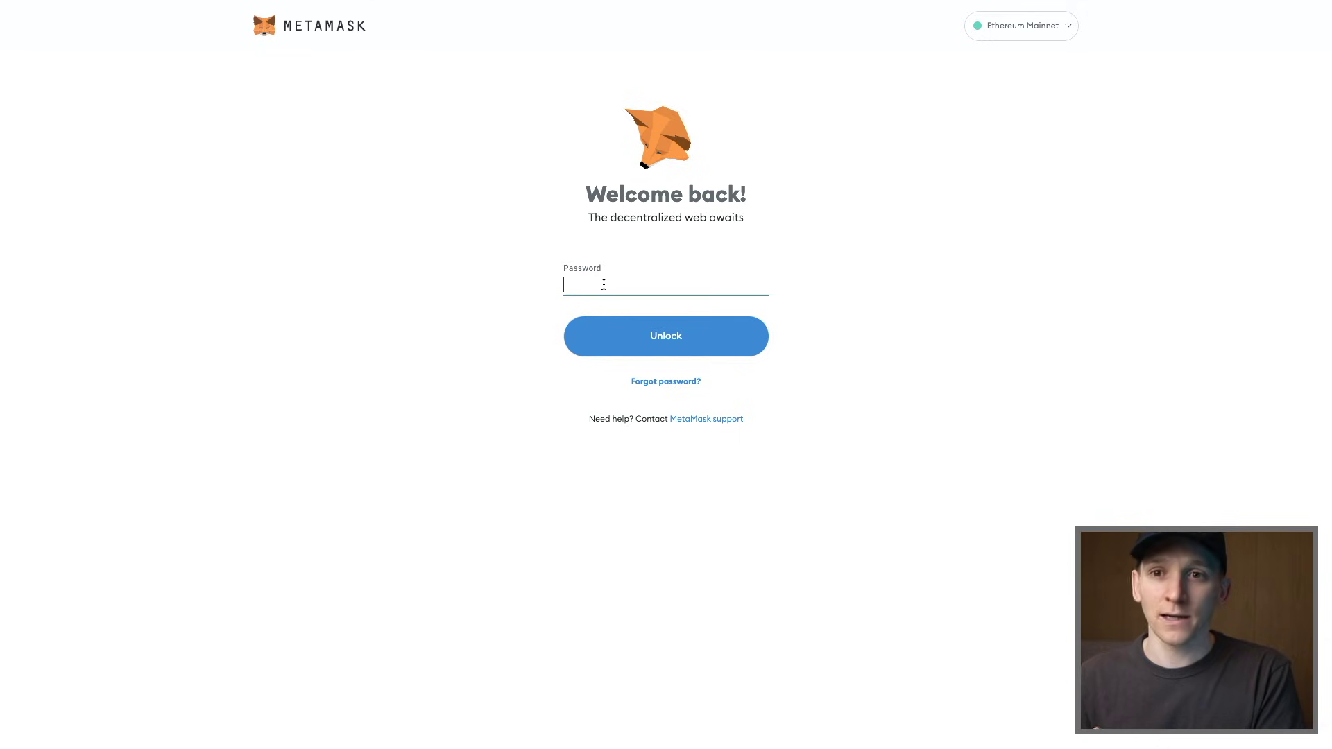
pyautogui.press('Tab')
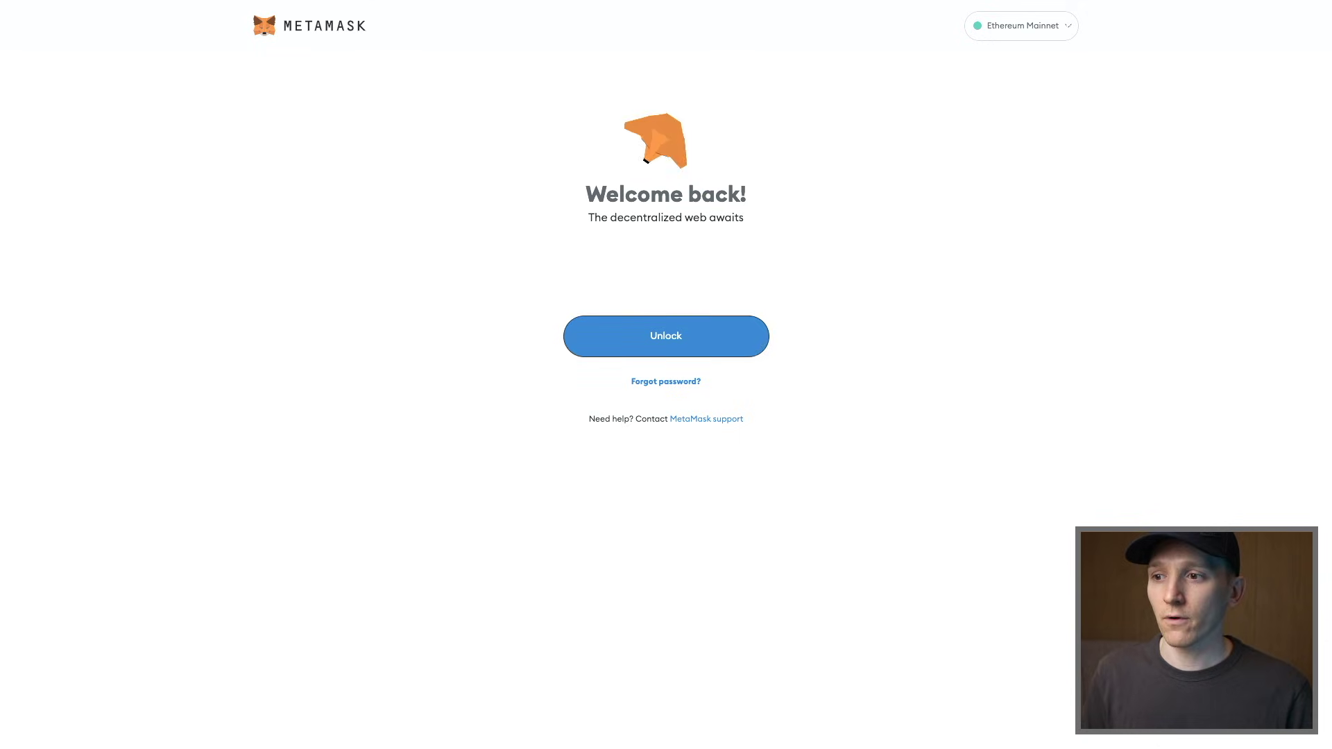
pyautogui.press('Return')
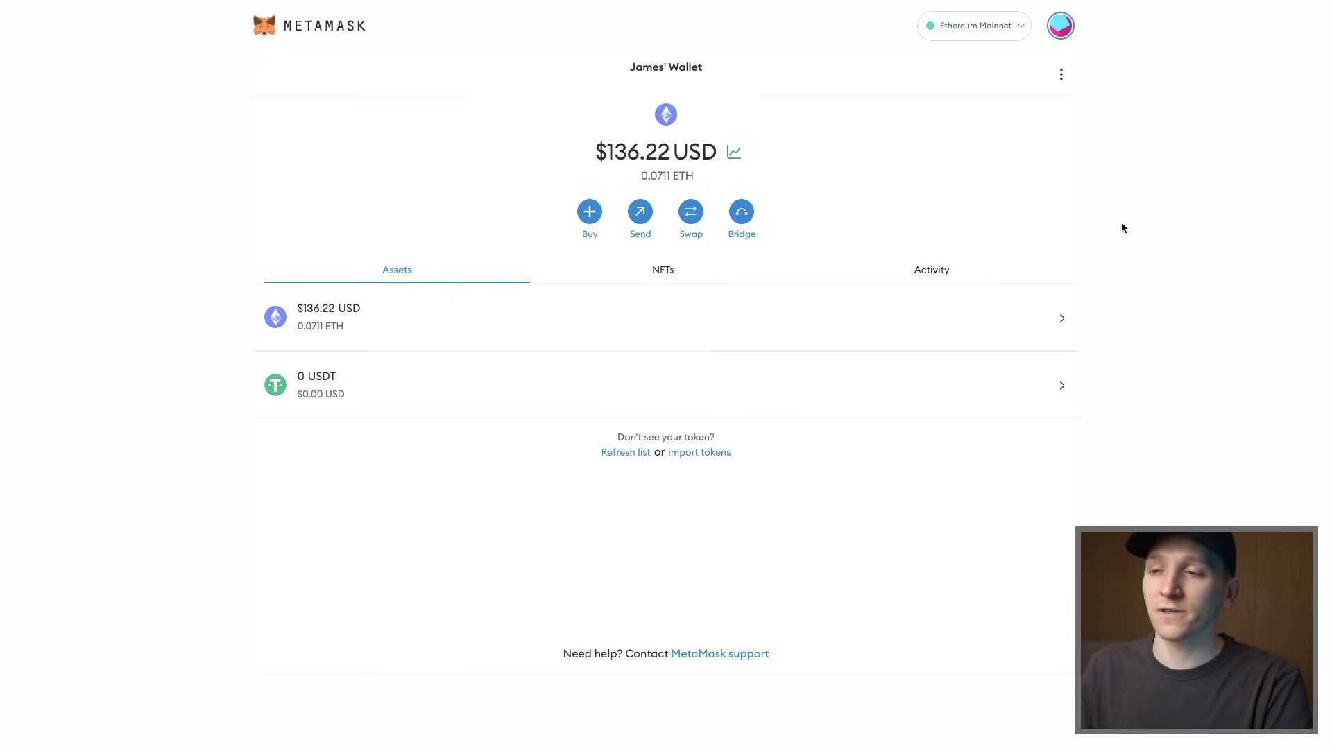
# Go from the avatar menu to Settings and show the Security & privacy section
pyautogui.click(1060, 28)
pyautogui.click(920, 426)
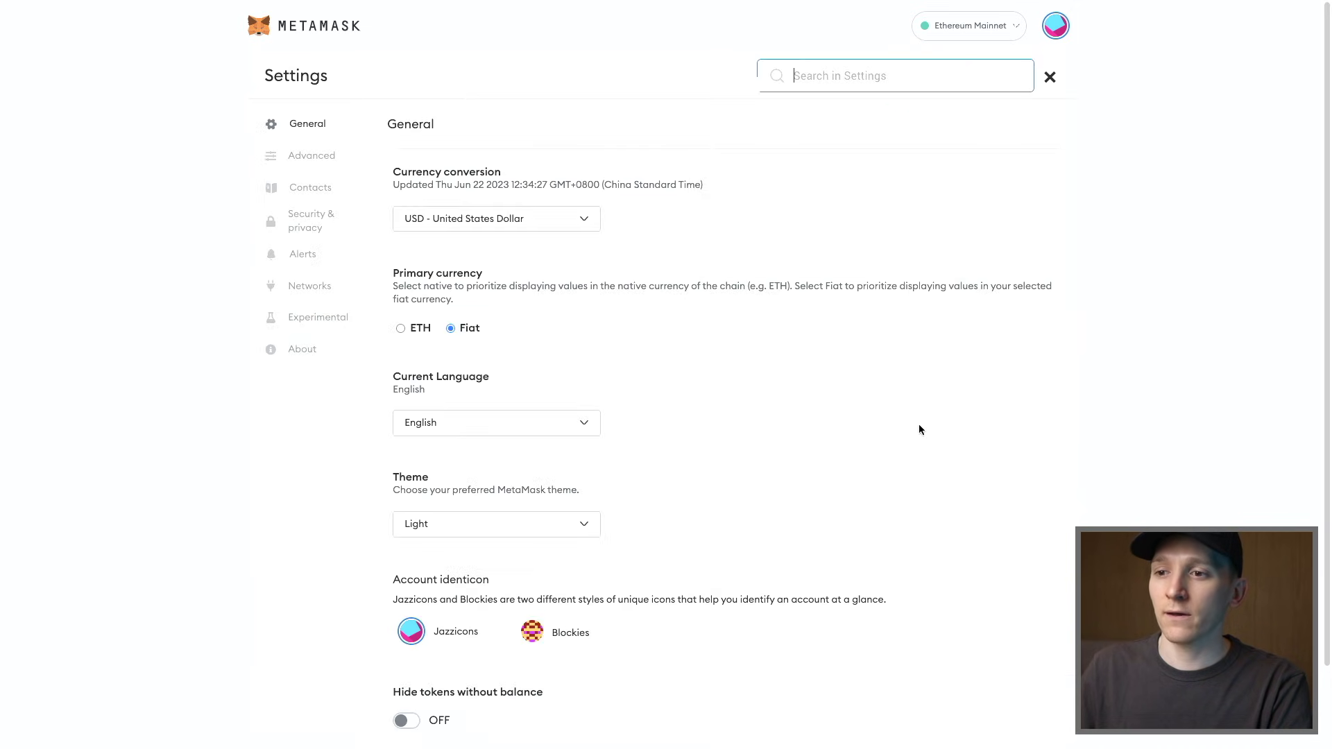
pyautogui.click(307, 223)
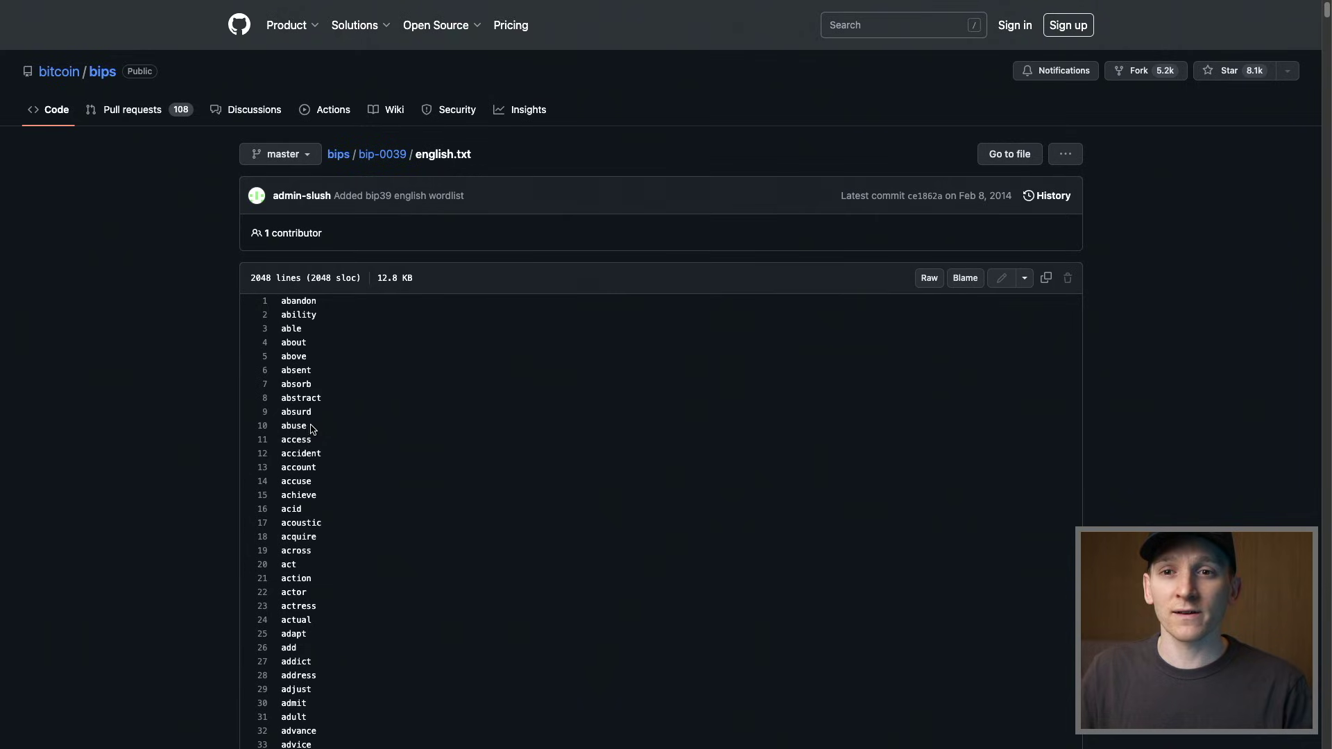
# Scroll through the BIP-39 english.txt wordlist of 2048 recovery words
pyautogui.scroll(-1, 309, 430)
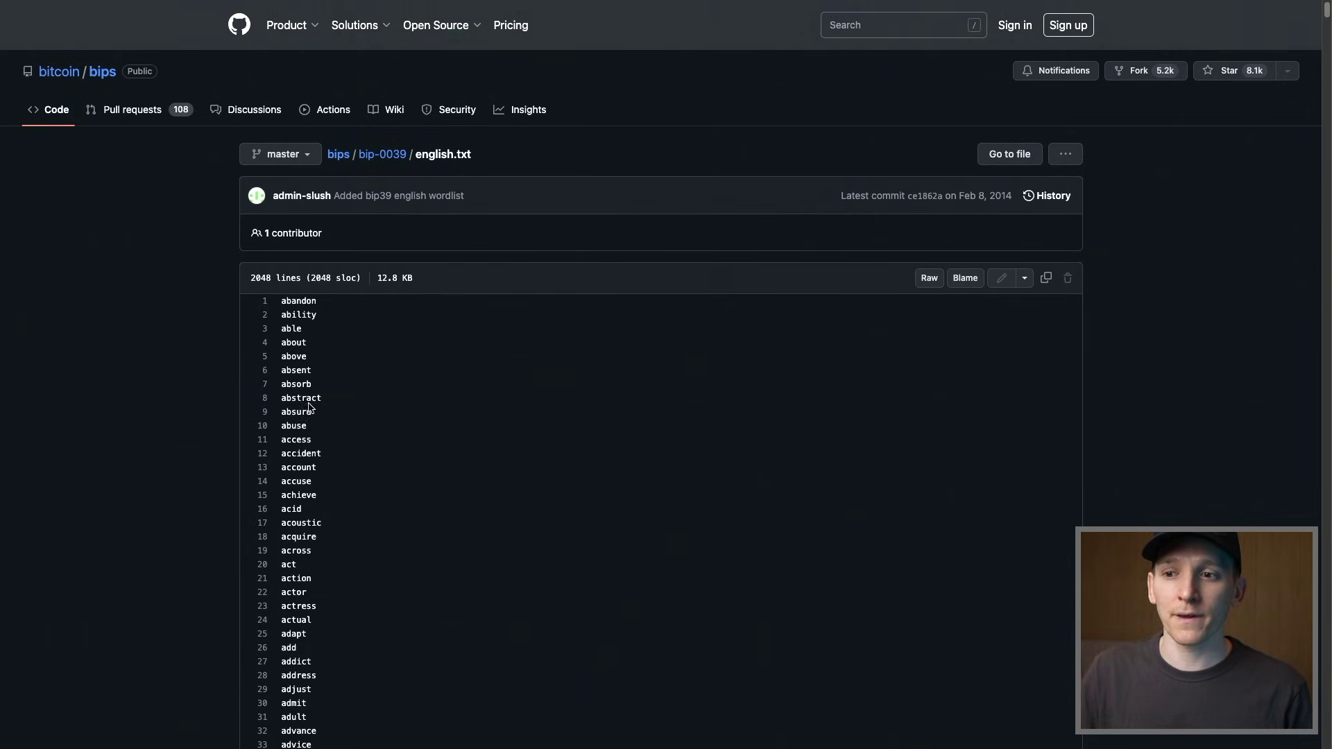
pyautogui.scroll(-1, 316, 402)
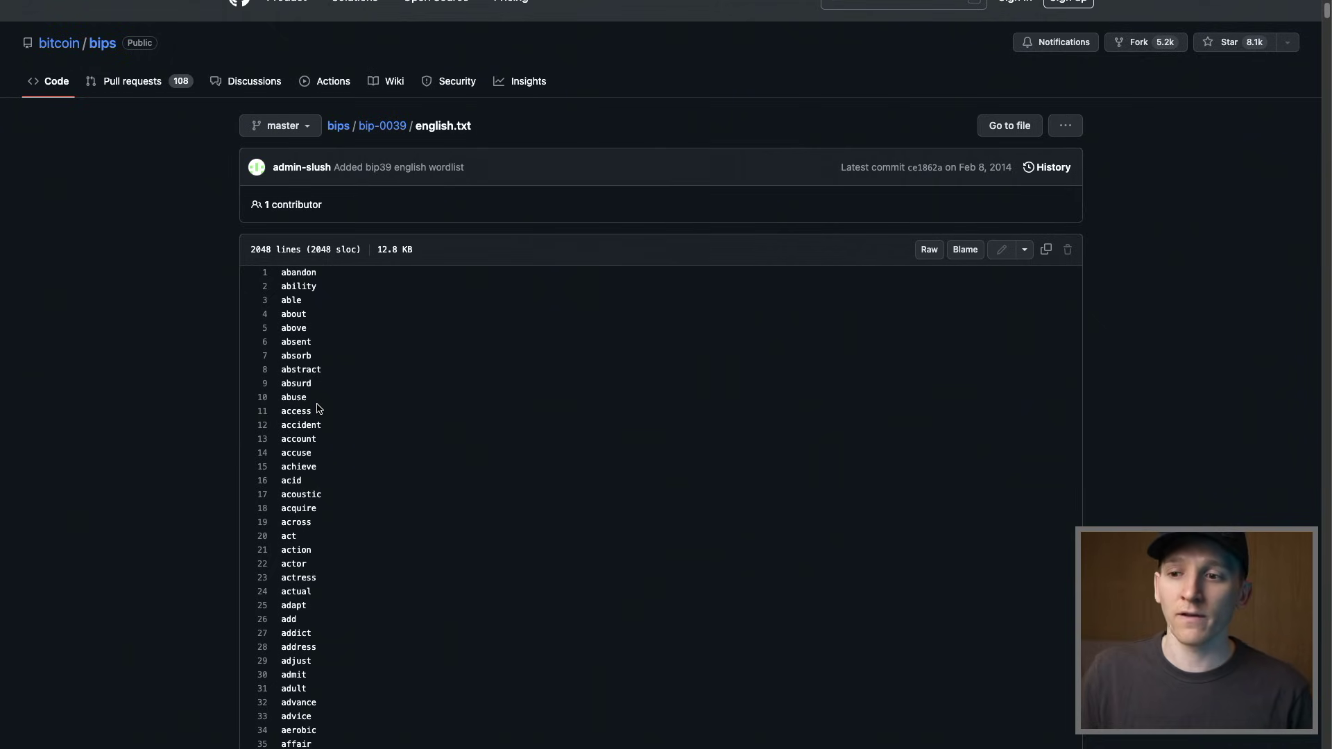
pyautogui.scroll(-3, 309, 388)
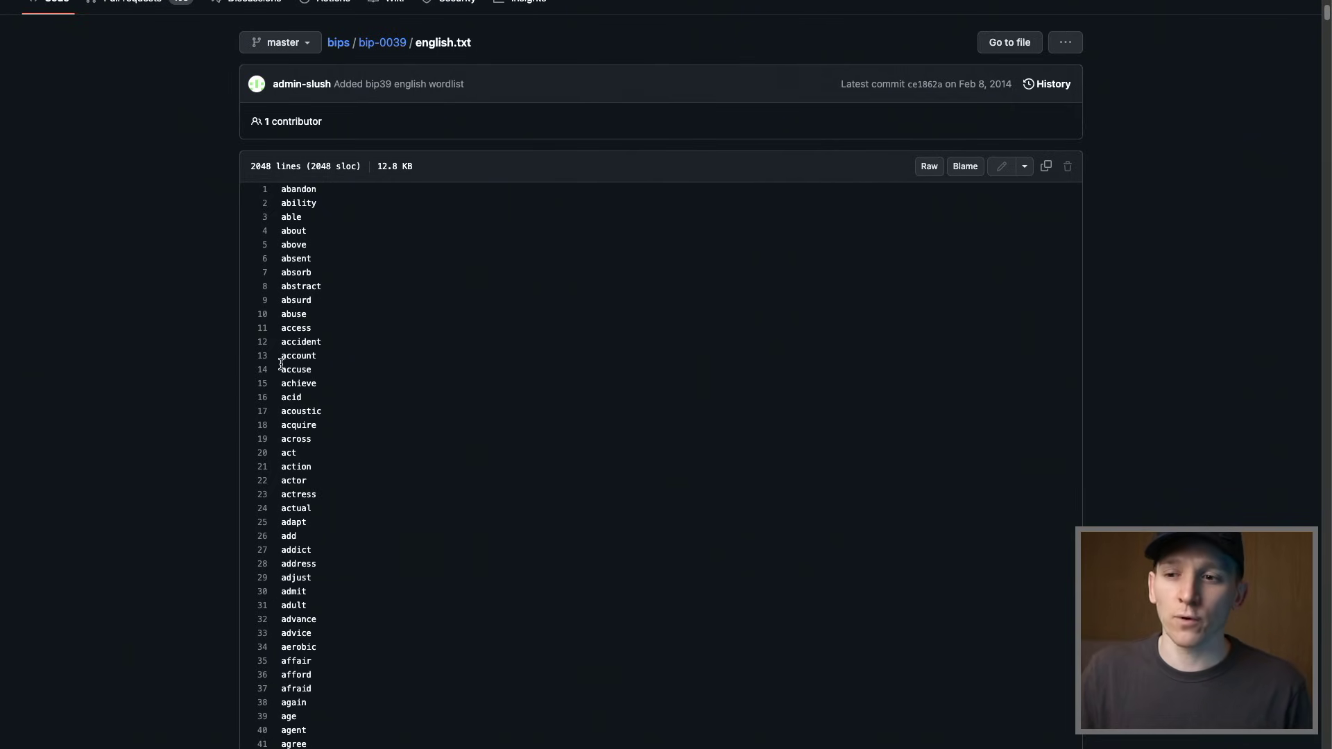
pyautogui.scroll(-4, 292, 360)
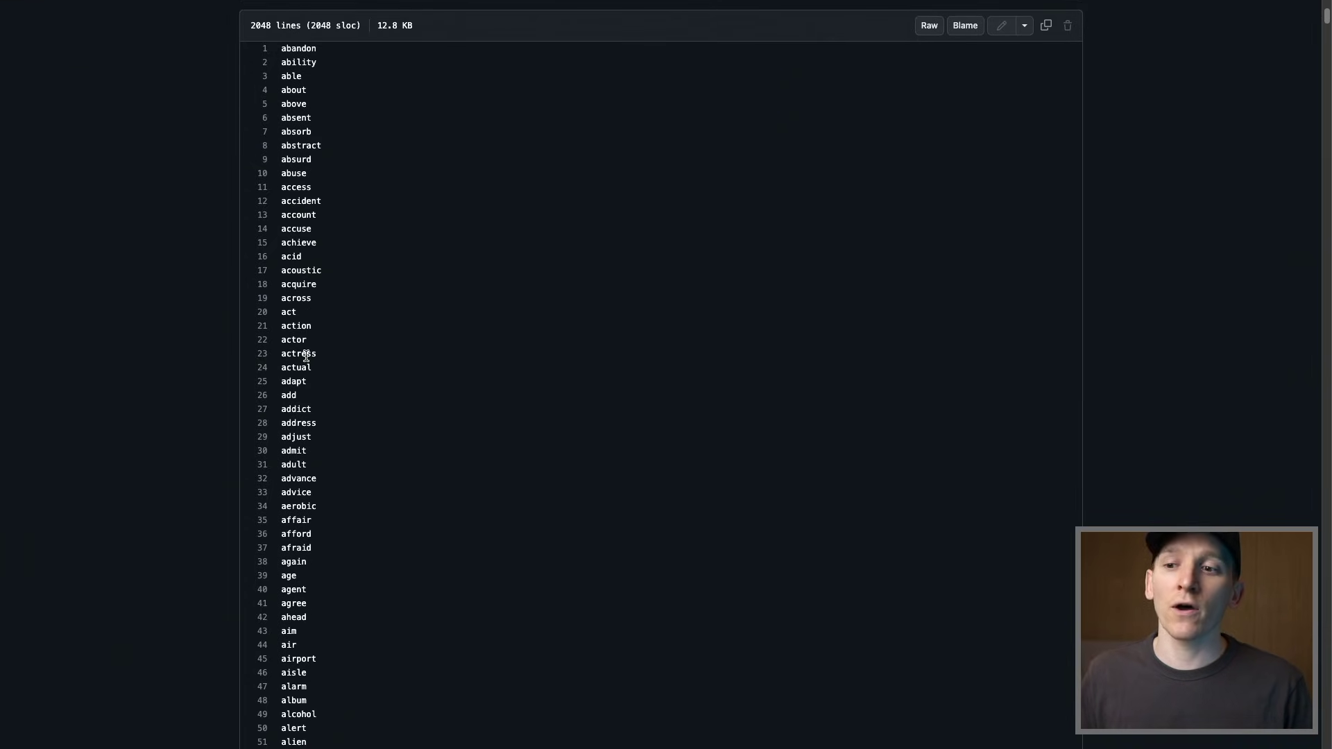
pyautogui.scroll(4, 326, 361)
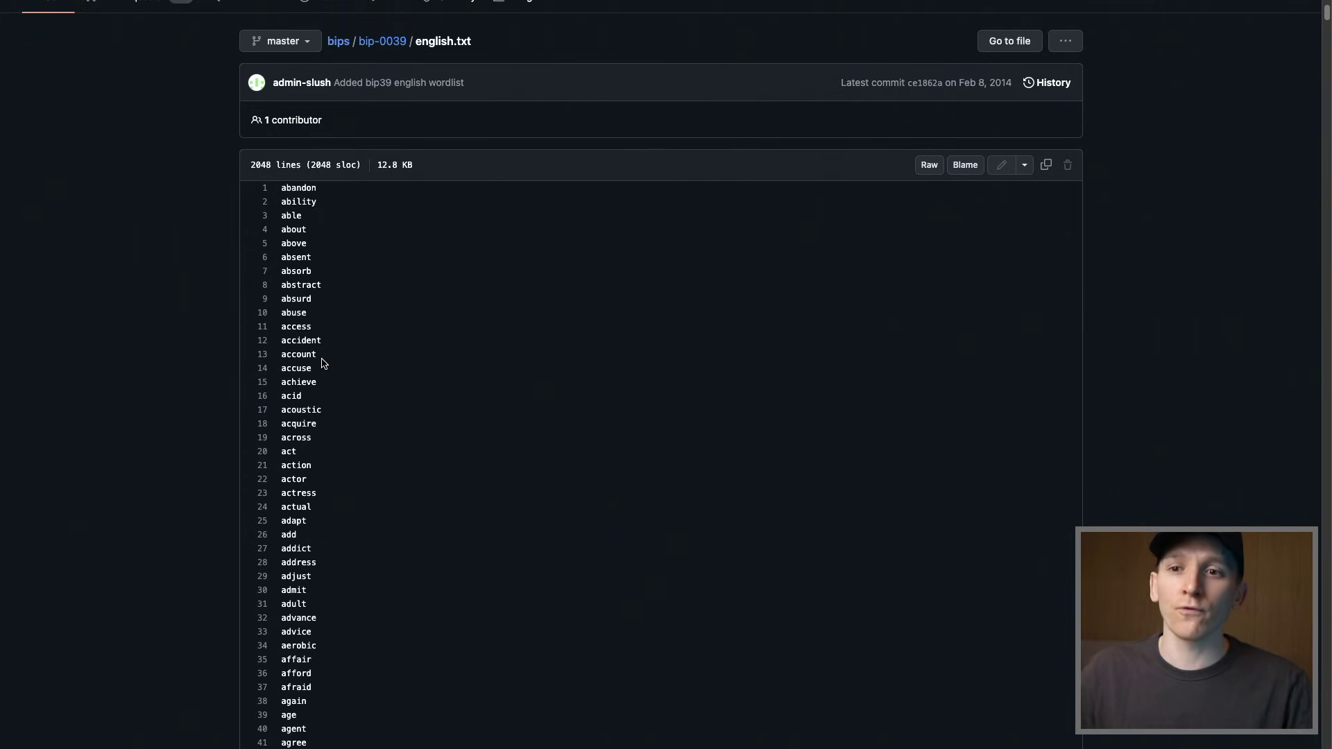
pyautogui.scroll(-3, 304, 333)
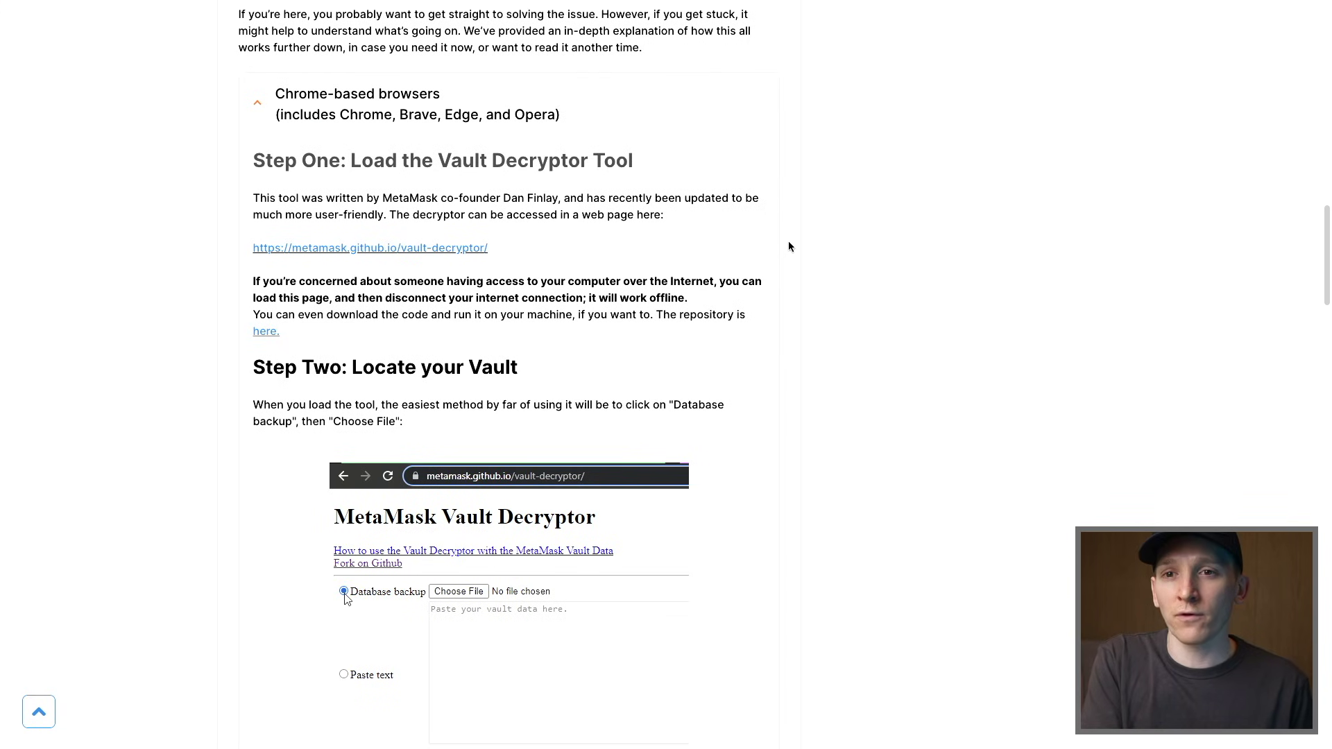
# Scroll through the Chrome-based browsers section's Step One and Step Two: Locate your Vault
pyautogui.scroll(3, 788, 247)
pyautogui.scroll(2, 788, 246)
pyautogui.scroll(-4, 788, 247)
pyautogui.scroll(-2, 788, 246)
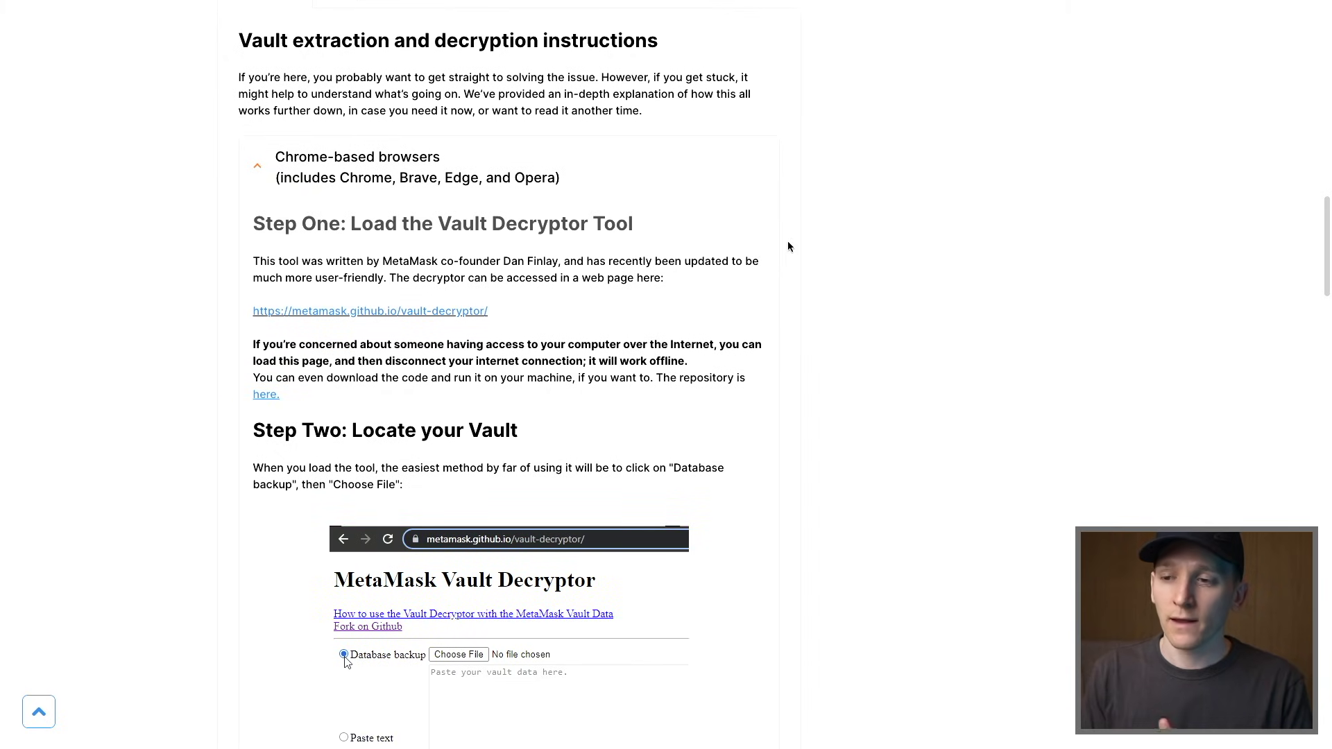
pyautogui.scroll(-2, 788, 246)
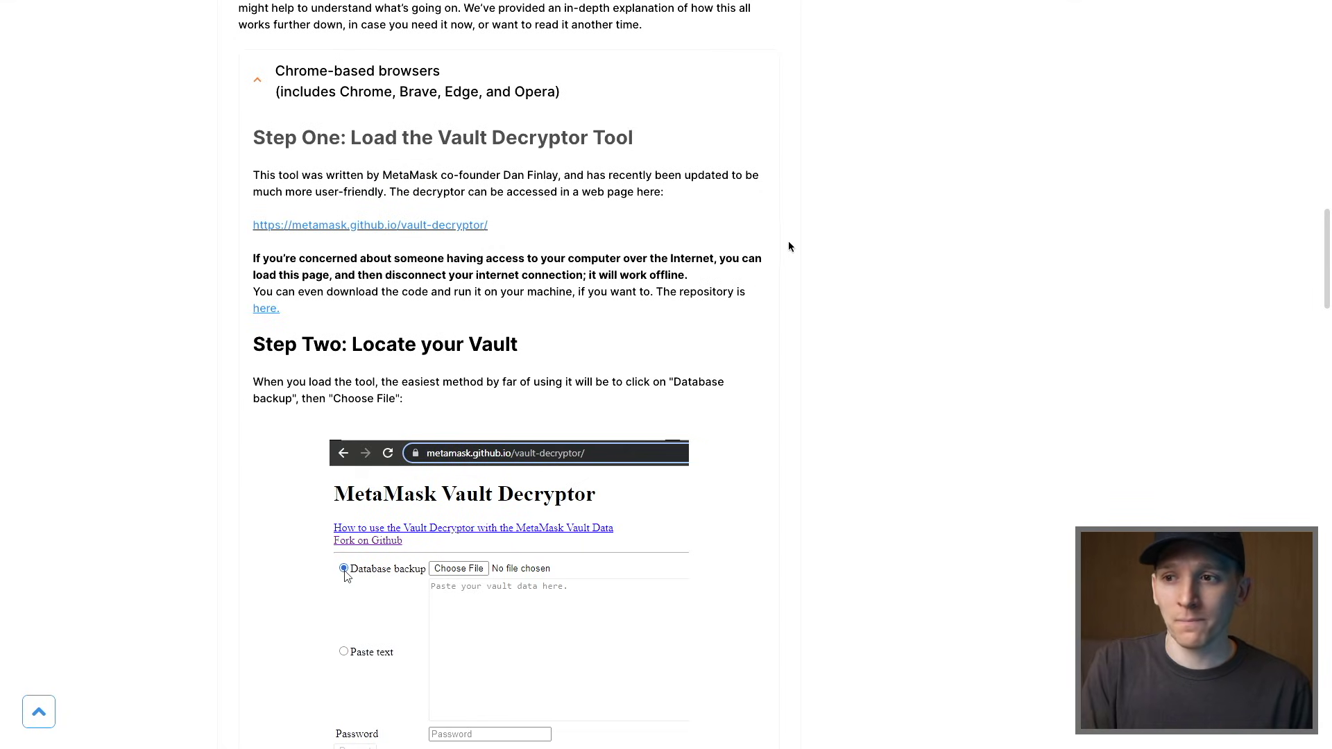
pyautogui.scroll(-1, 777, 227)
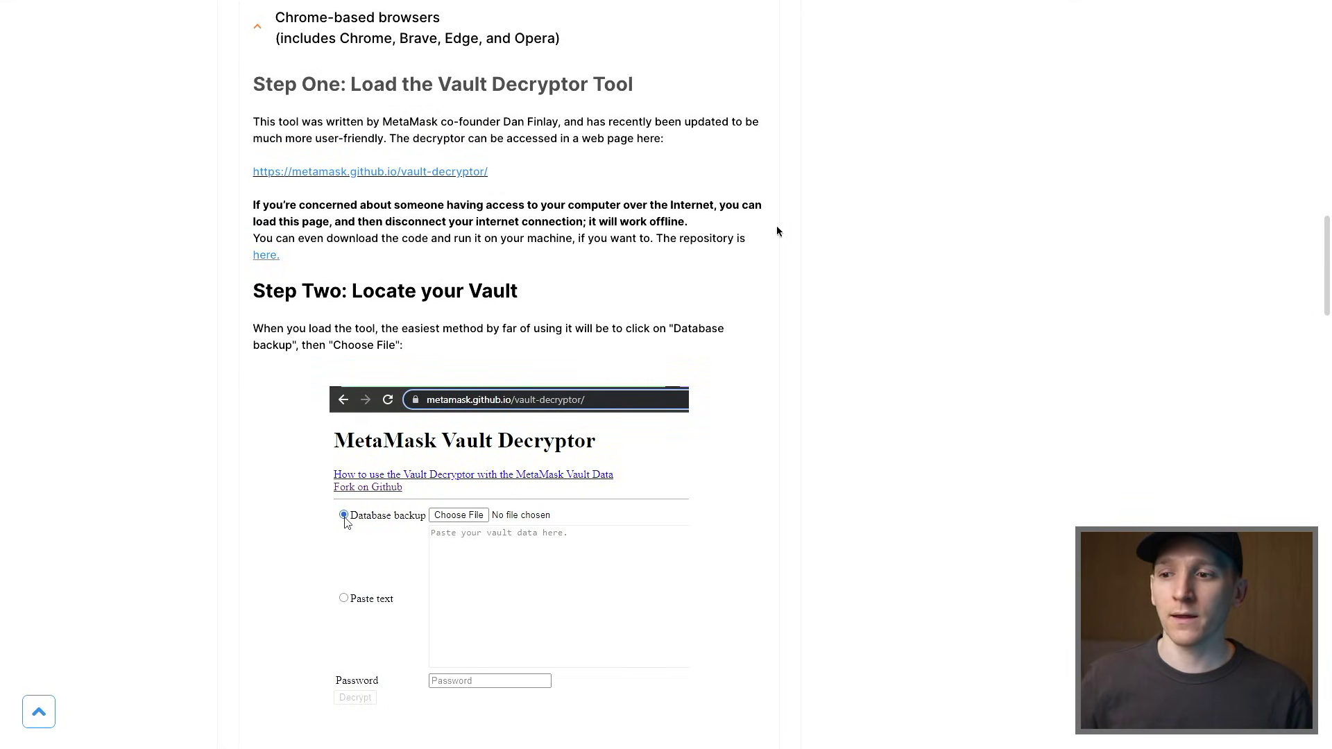
pyautogui.scroll(-2, 777, 229)
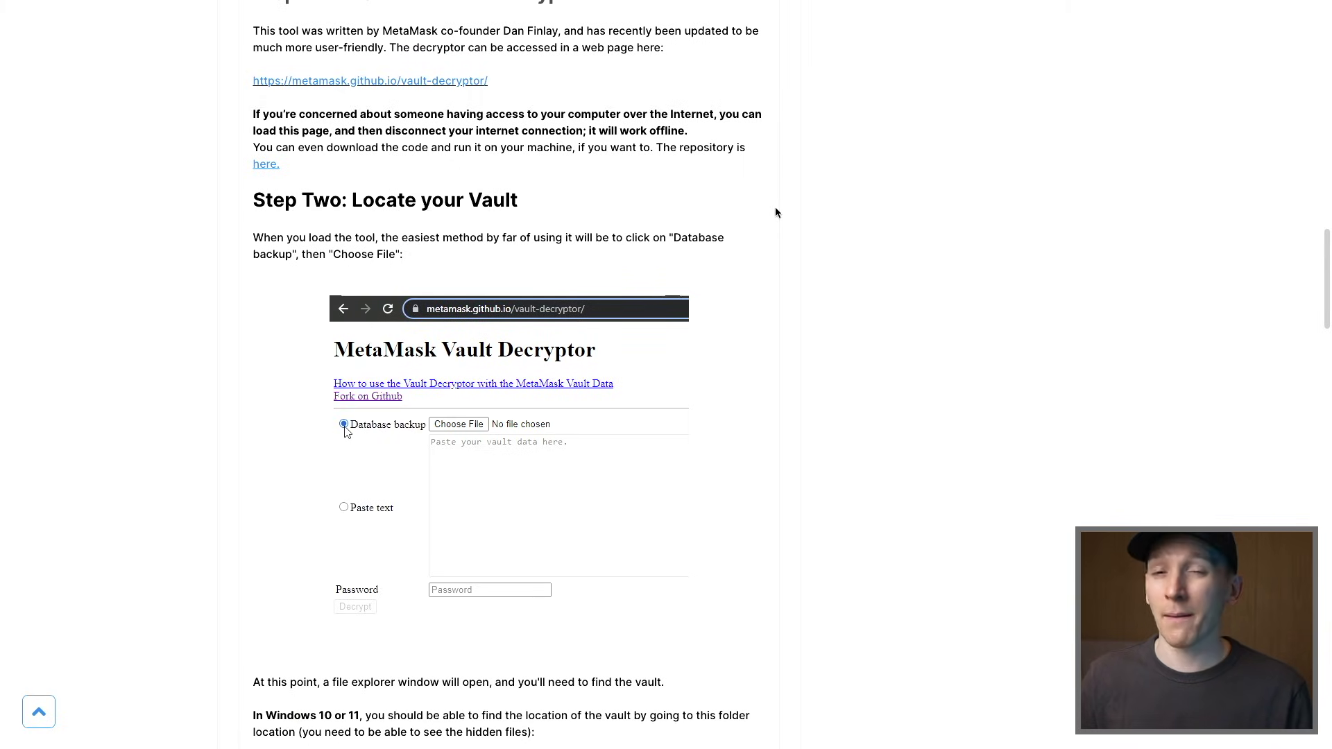
pyautogui.scroll(2, 779, 208)
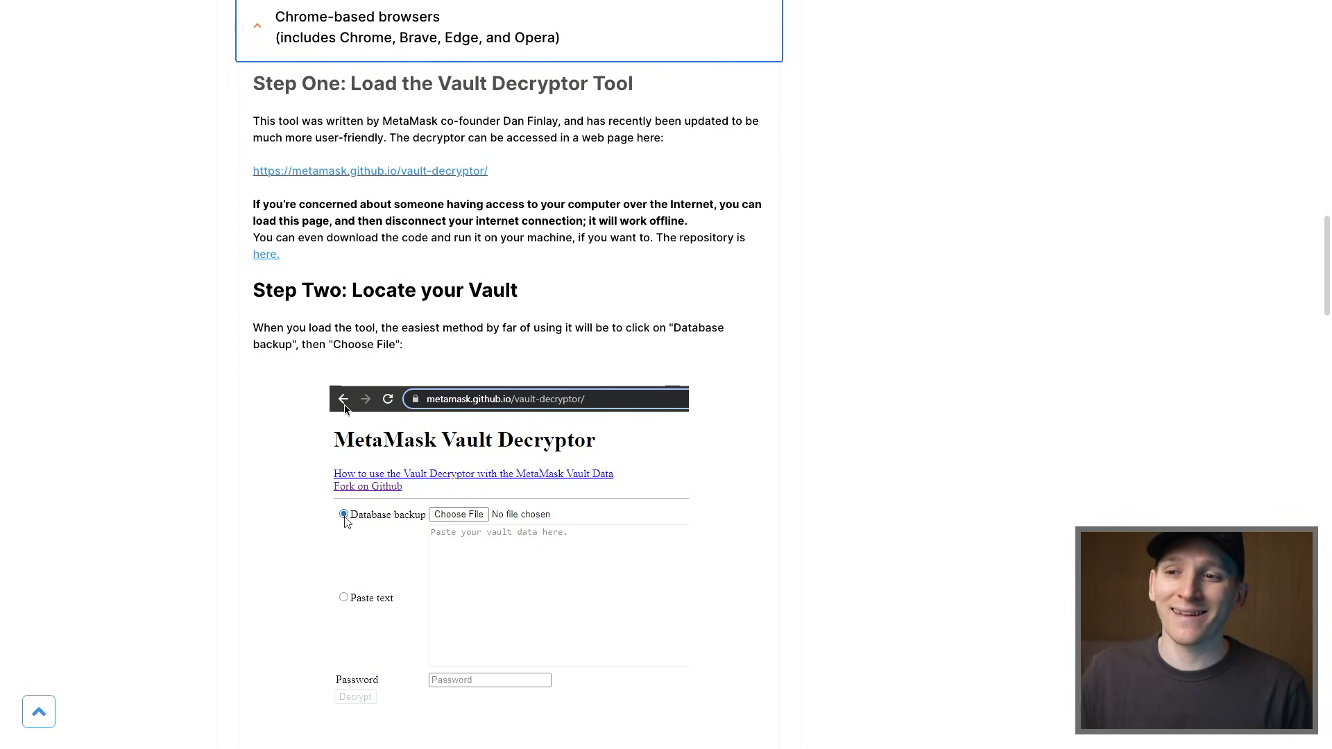
pyautogui.scroll(2, 352, 323)
pyautogui.scroll(1, 352, 323)
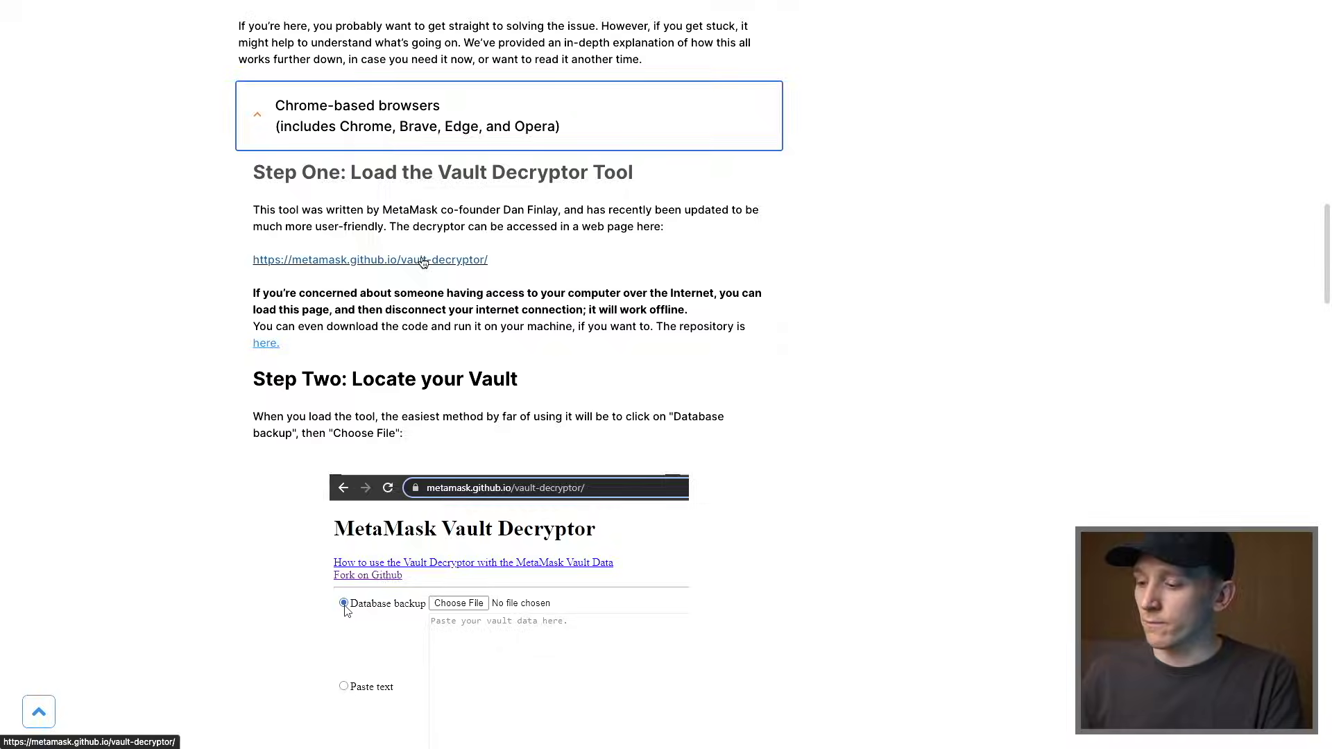
# Follow the metamask.github.io/vault-decryptor link in the support article
pyautogui.click(423, 260)
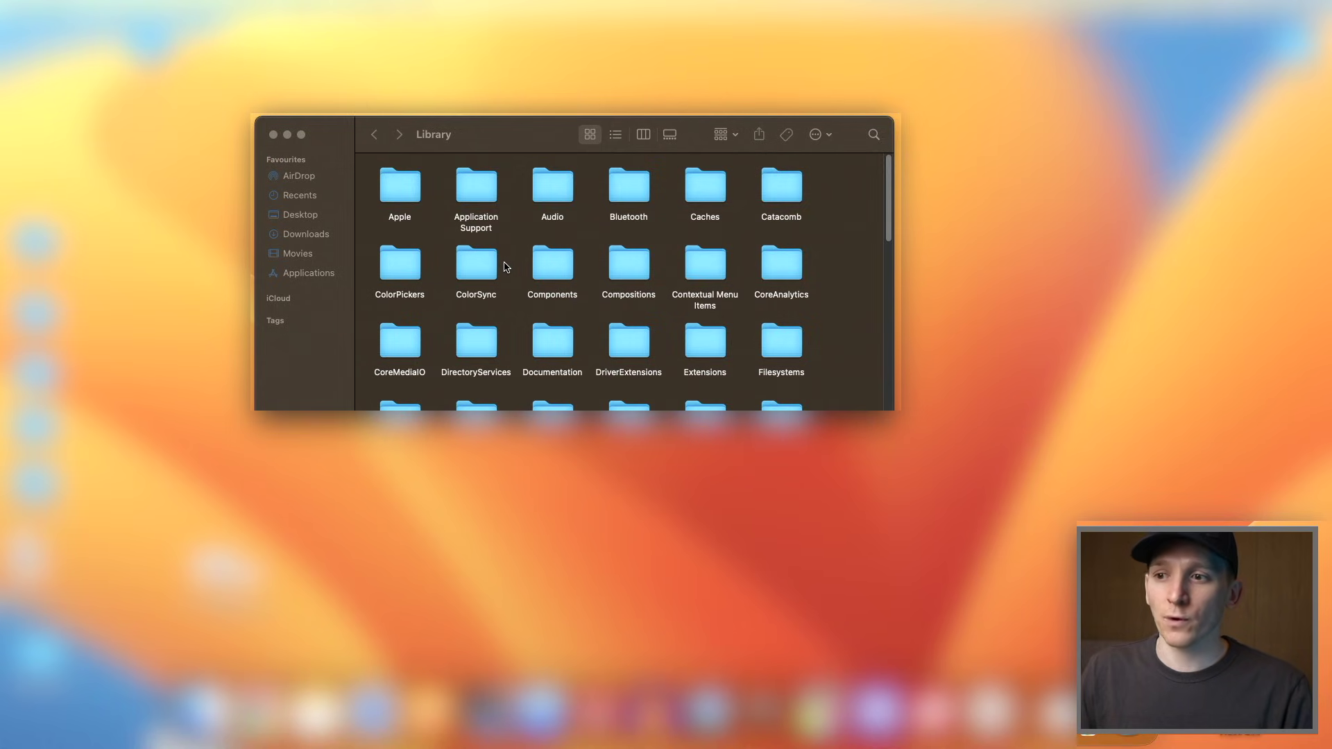
# Open the Application Support folder from Finder's Library window
pyautogui.doubleClick(484, 189)
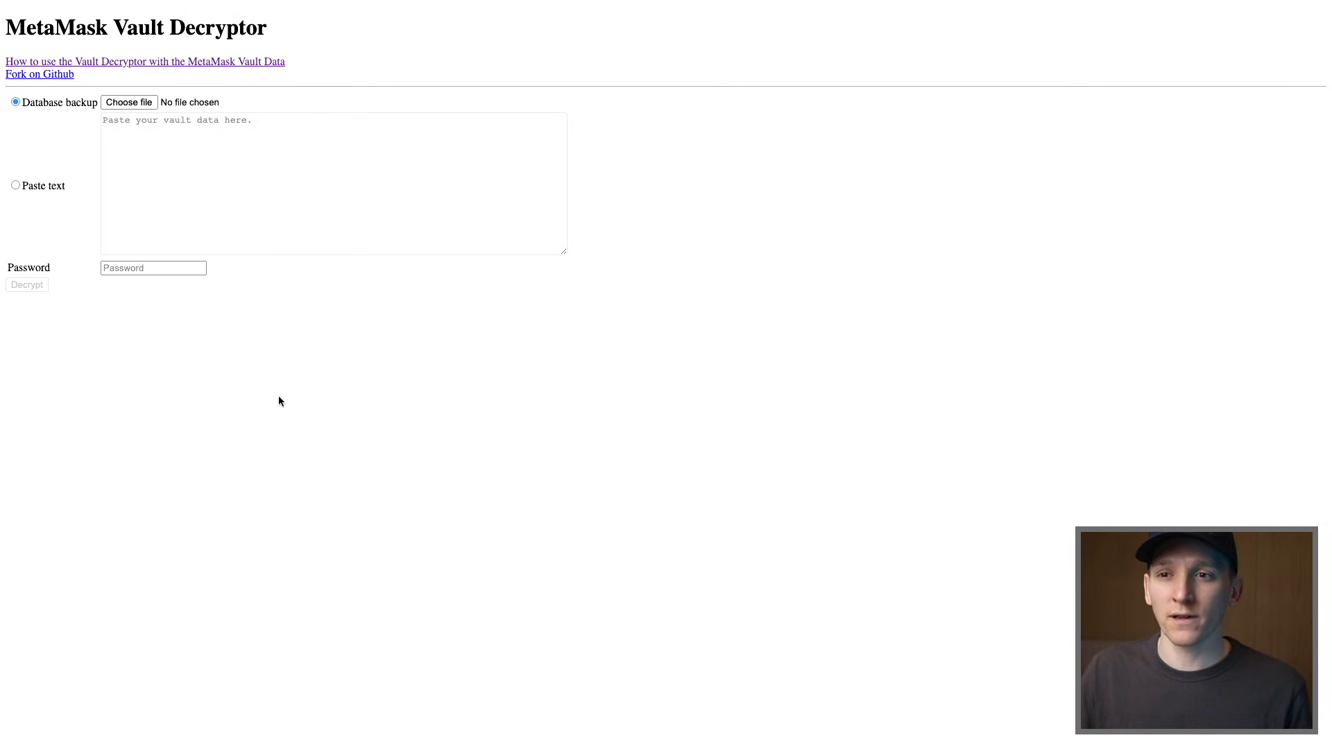
pyautogui.click(126, 107)
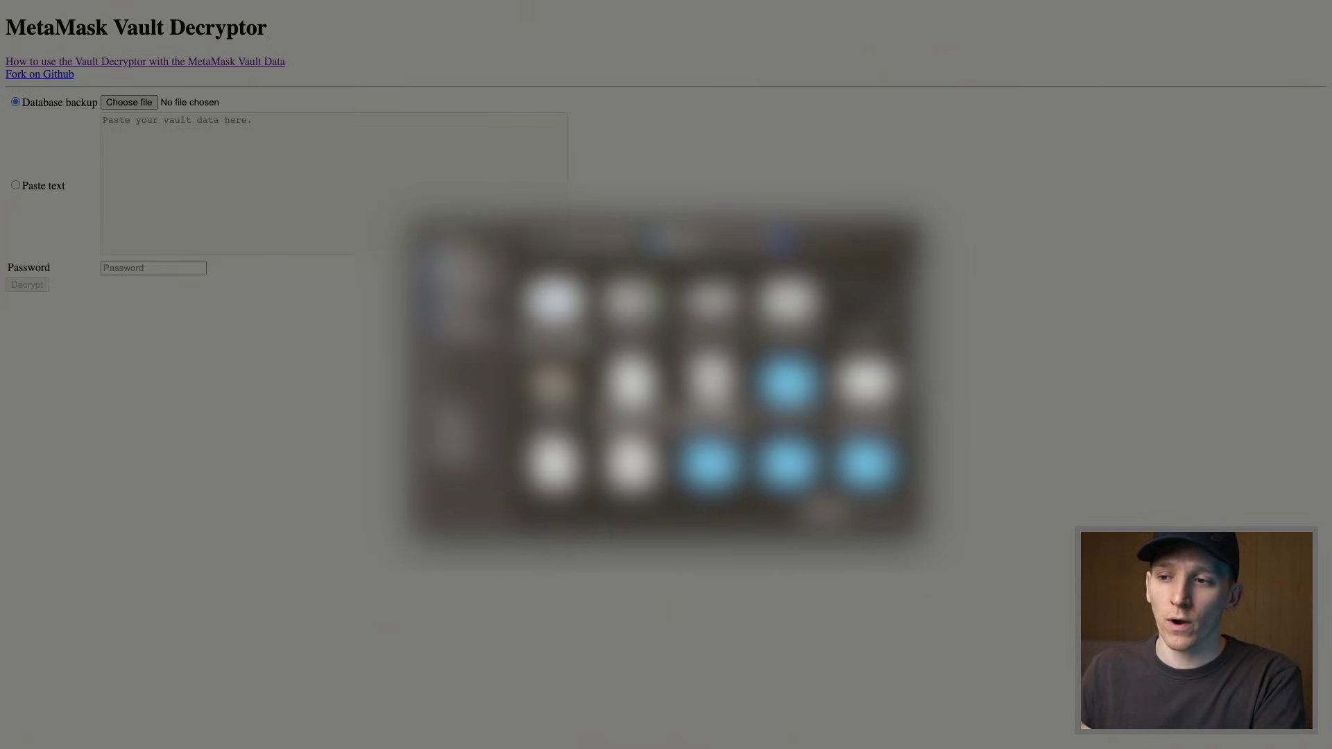
pyautogui.press('Escape')
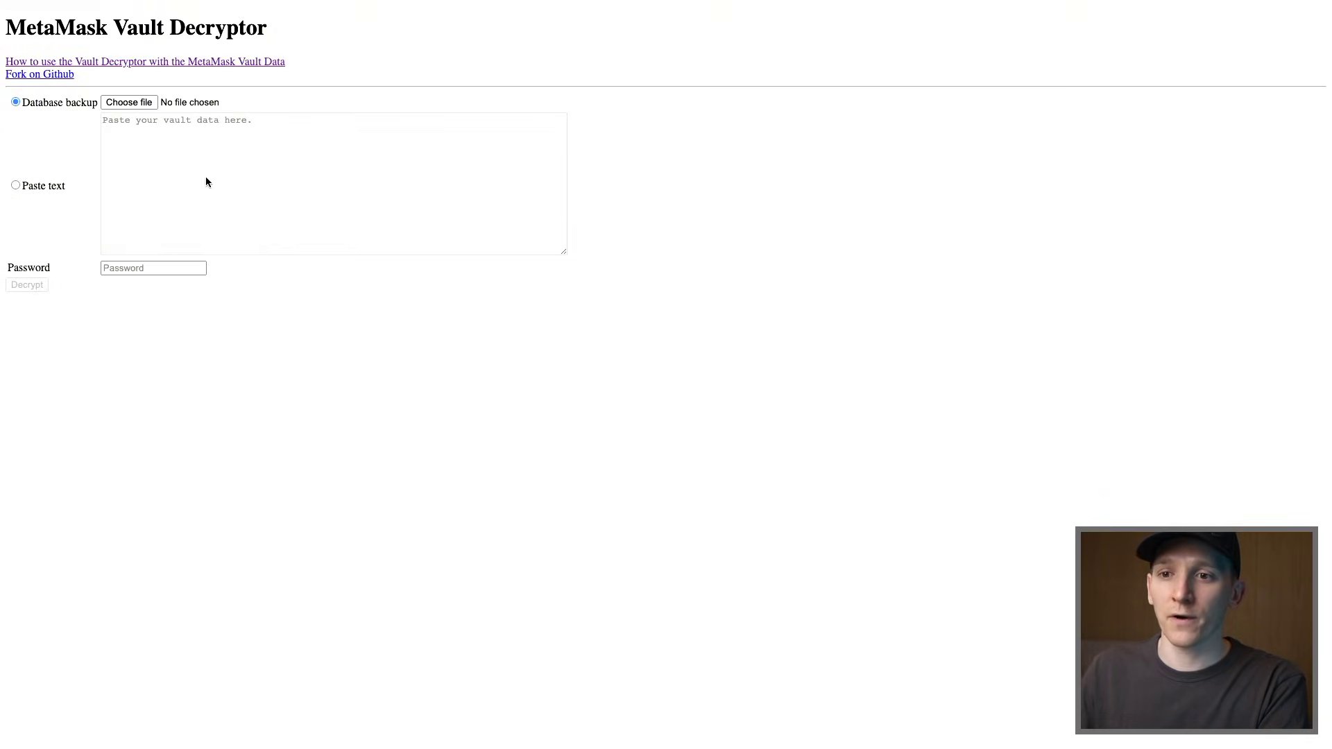
pyautogui.click(122, 266)
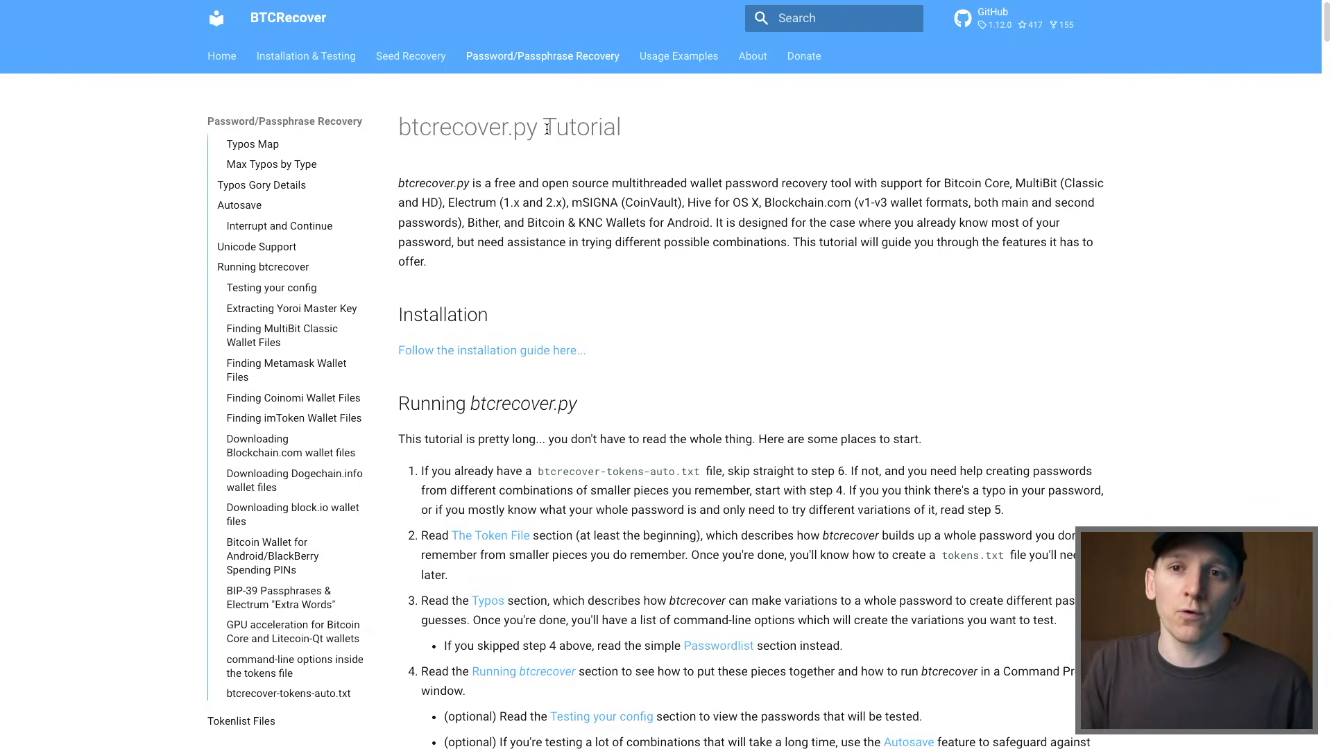
pyautogui.scroll(-2, 527, 336)
pyautogui.scroll(1, 527, 384)
pyautogui.scroll(-5, 548, 380)
pyautogui.scroll(2, 558, 378)
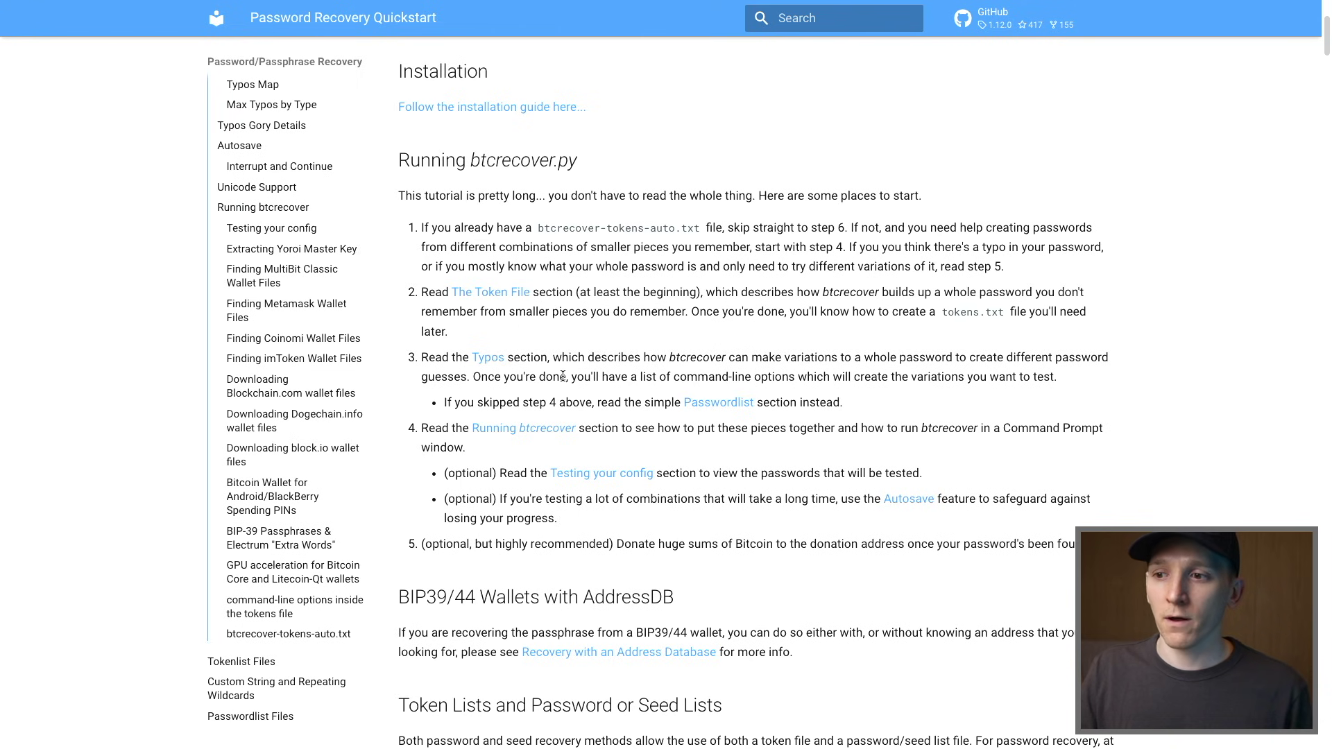
pyautogui.scroll(-2, 563, 376)
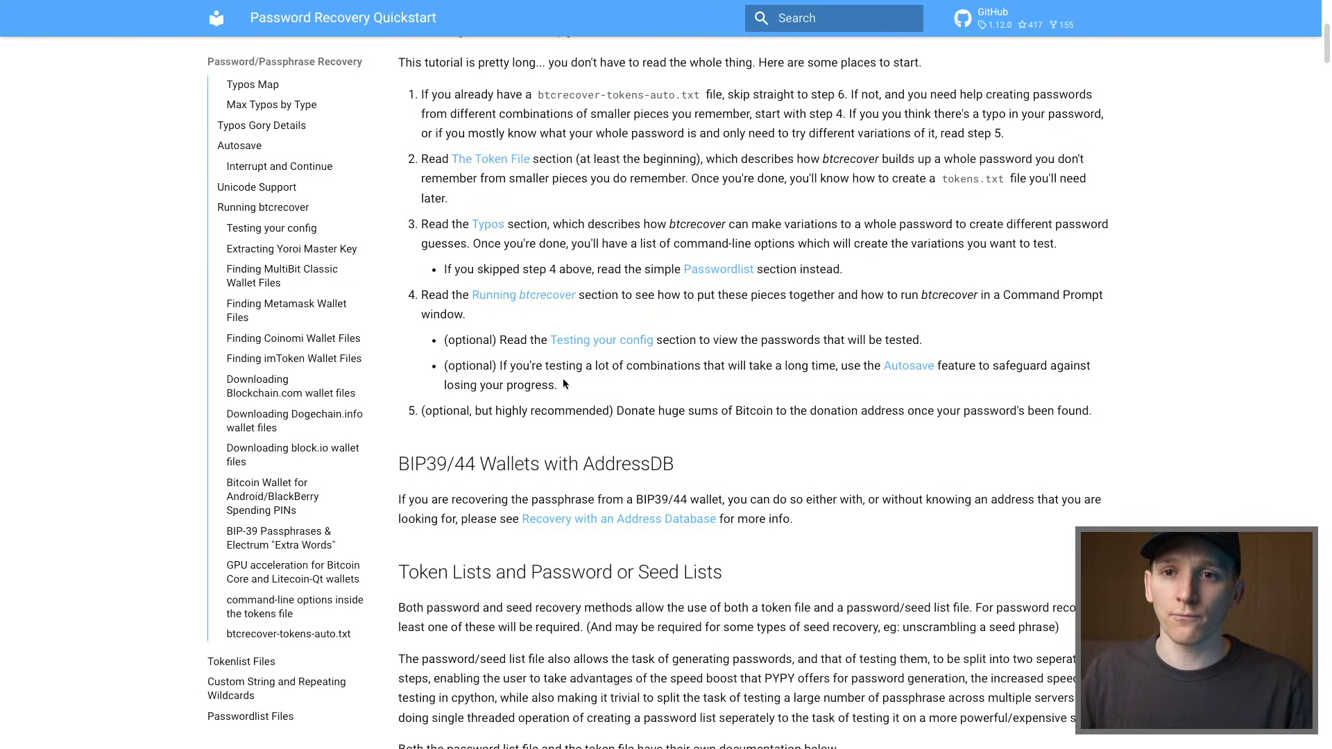
pyautogui.scroll(5, 564, 377)
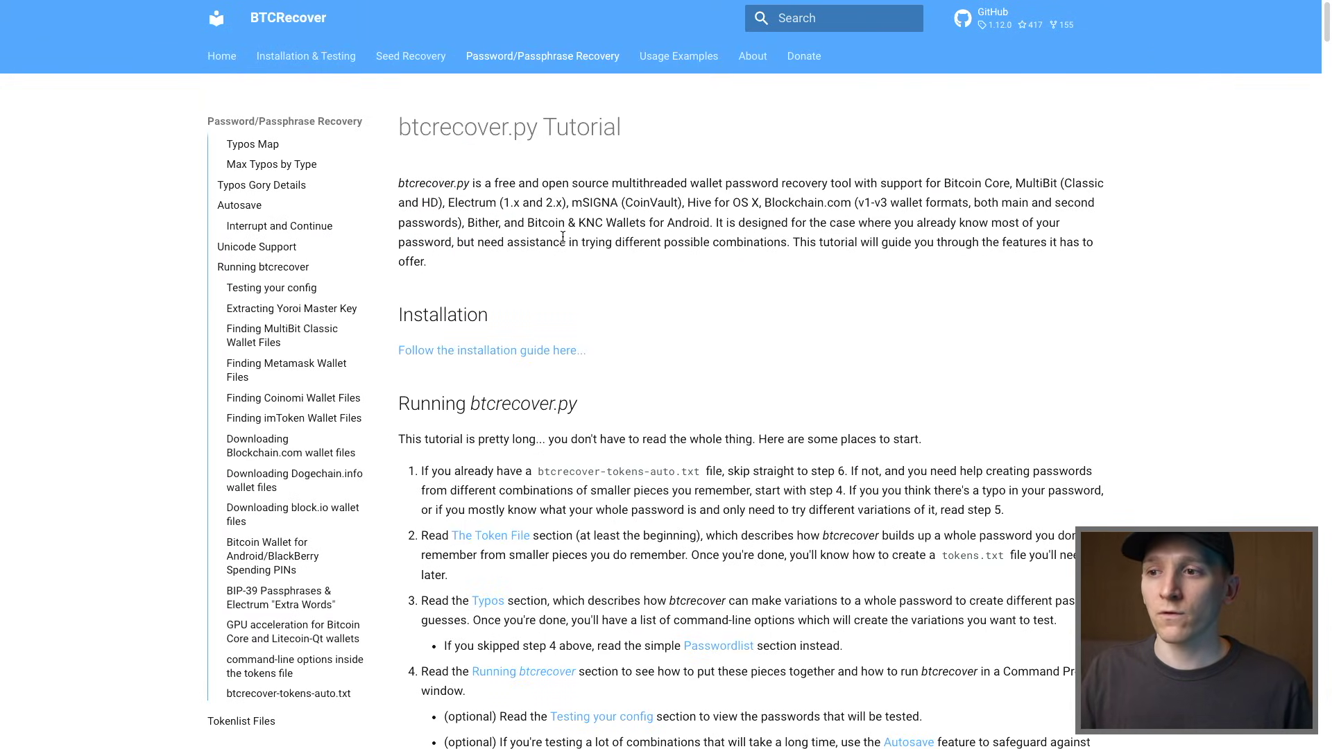
pyautogui.scroll(-3, 563, 240)
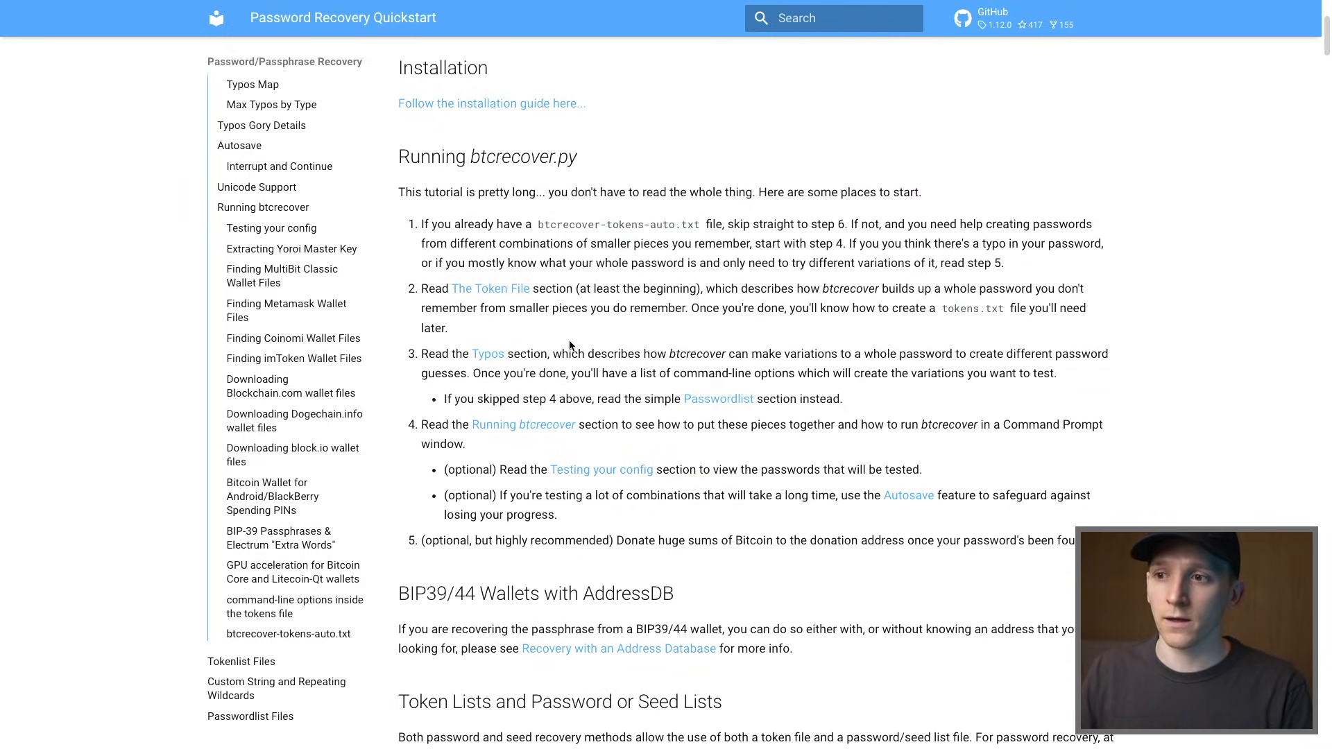
pyautogui.scroll(3, 569, 344)
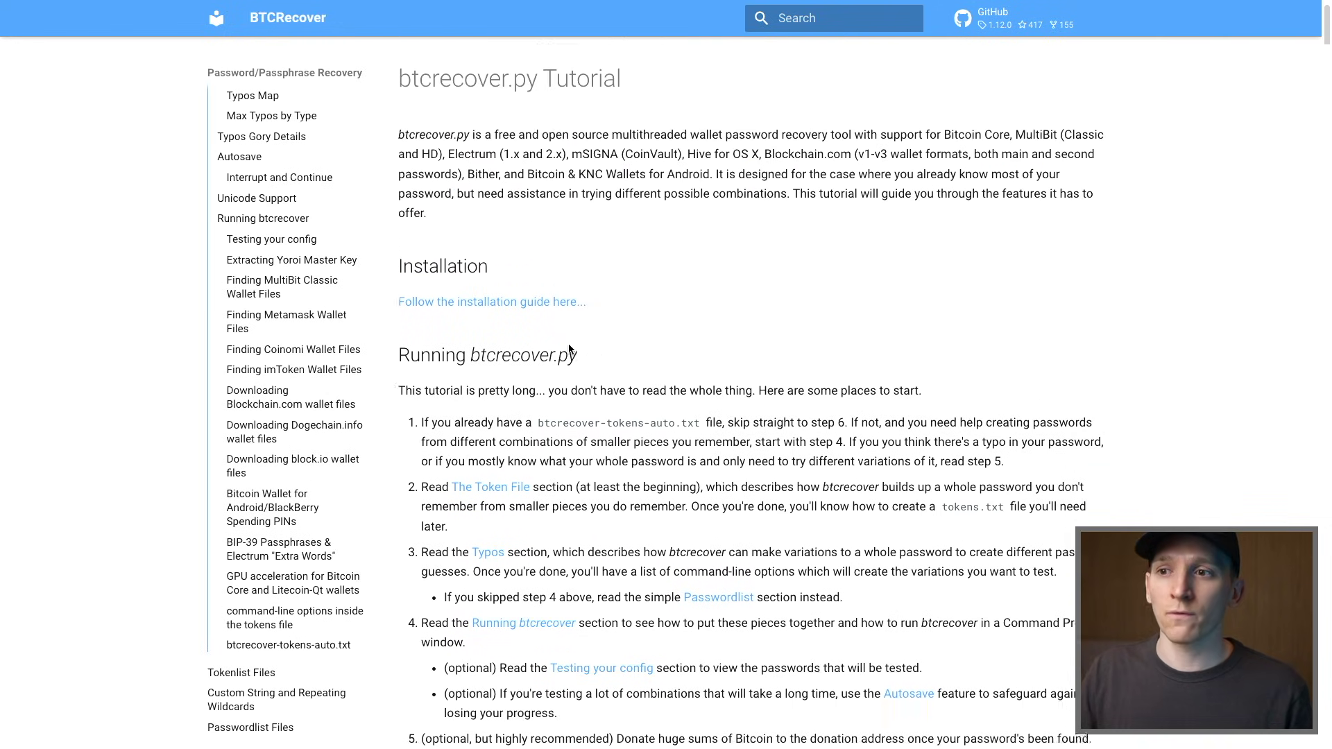